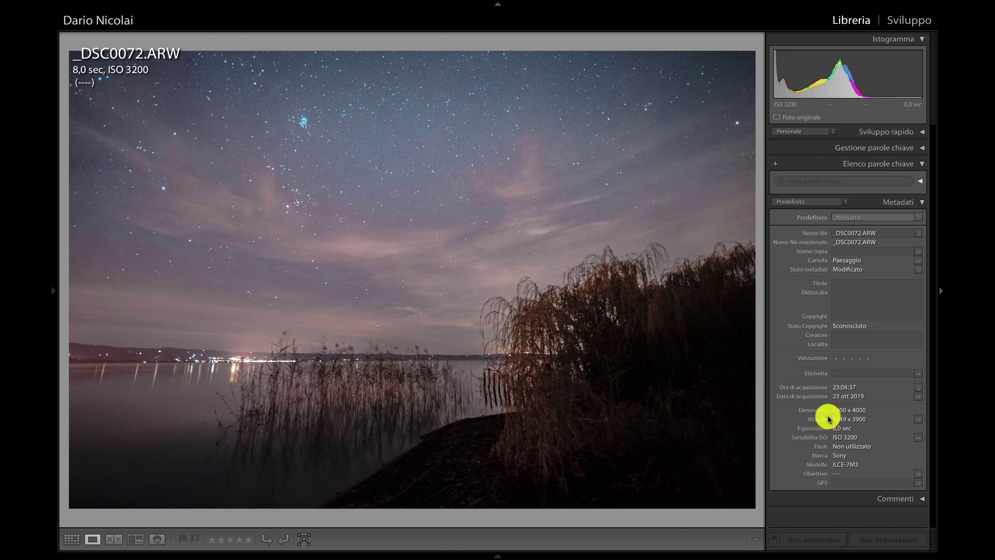
- In Develop, reset _DSC0072 to its original look, comparing with undo, leaving Temp 4,800 and Tint +9
click(897, 21)
click(880, 540)
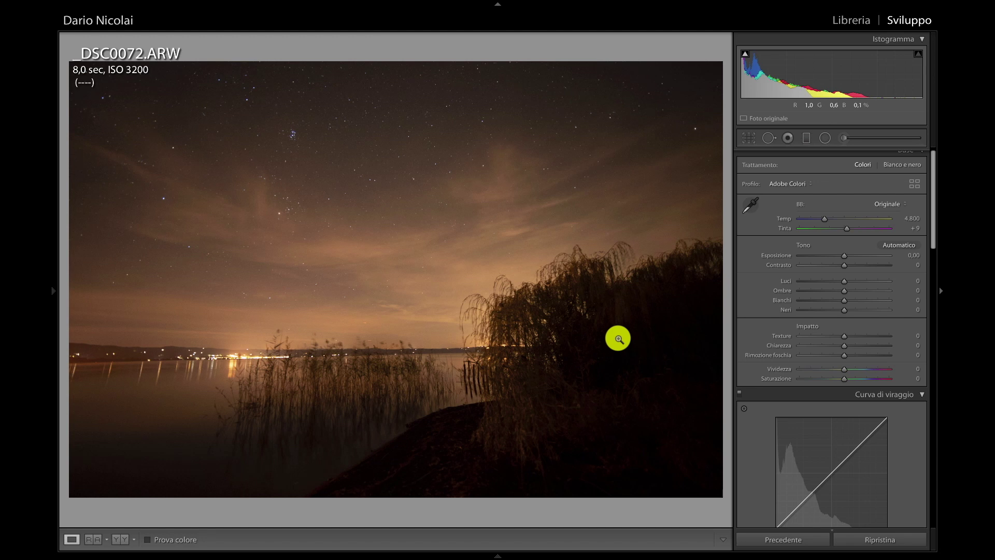
key(ctrl+z)
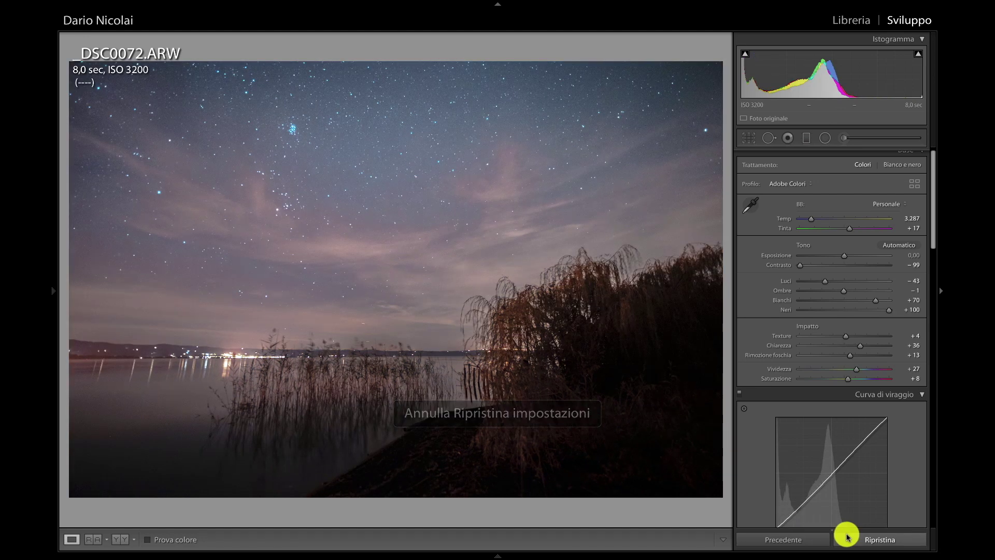
click(853, 539)
key(ctrl+z)
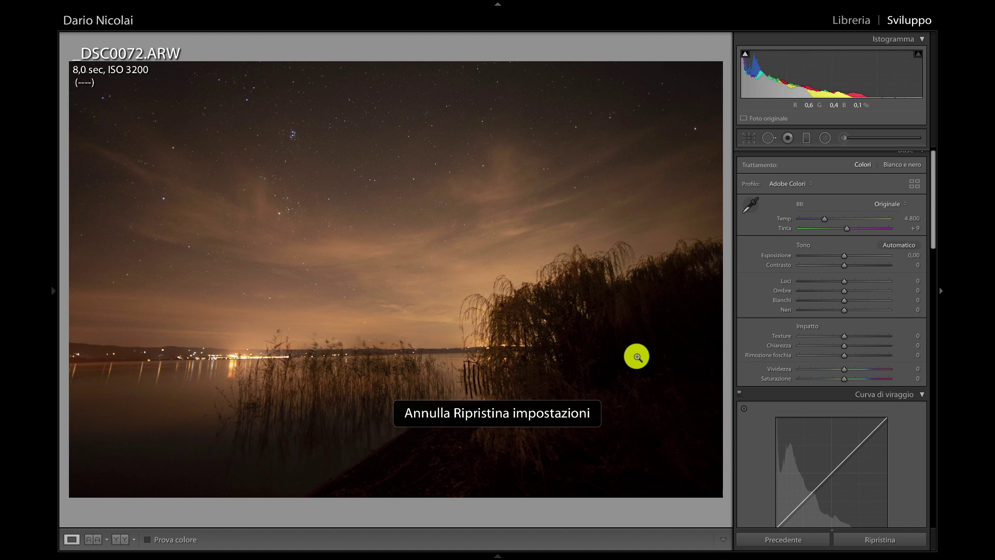
click(867, 540)
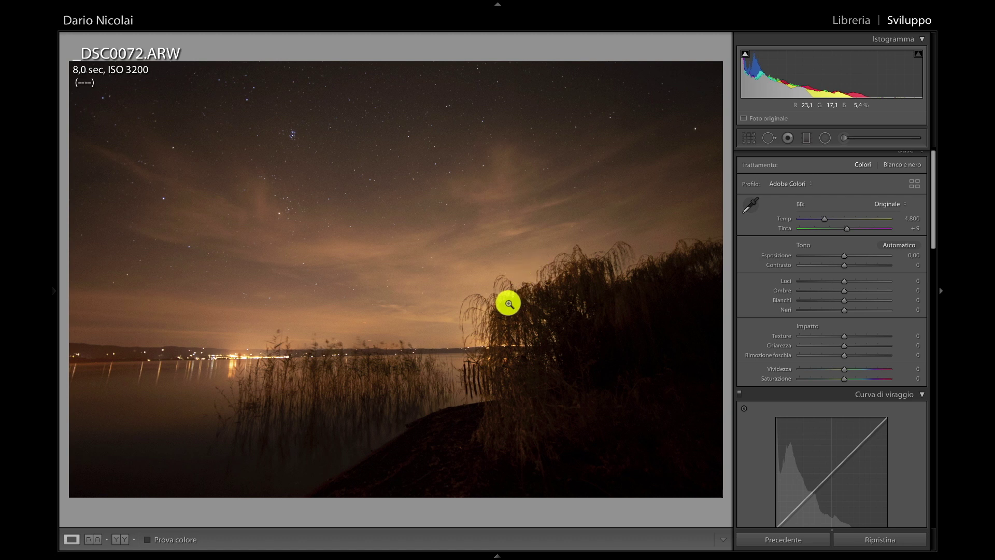
- In the Basic panel, set Contrast to -97, Highlights to -56 and Temp to 3,449
scroll(782, 288, up, 1)
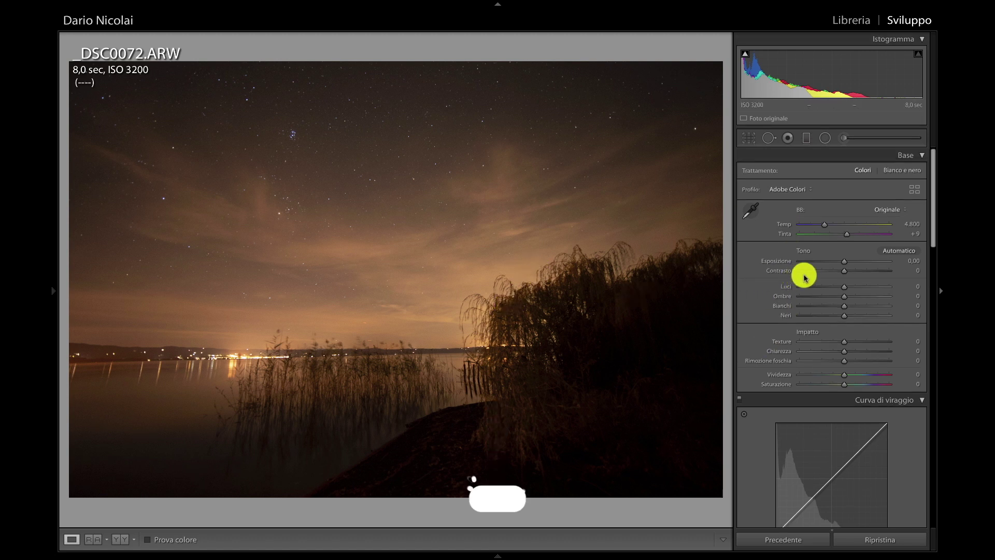
drag(812, 275, 773, 280)
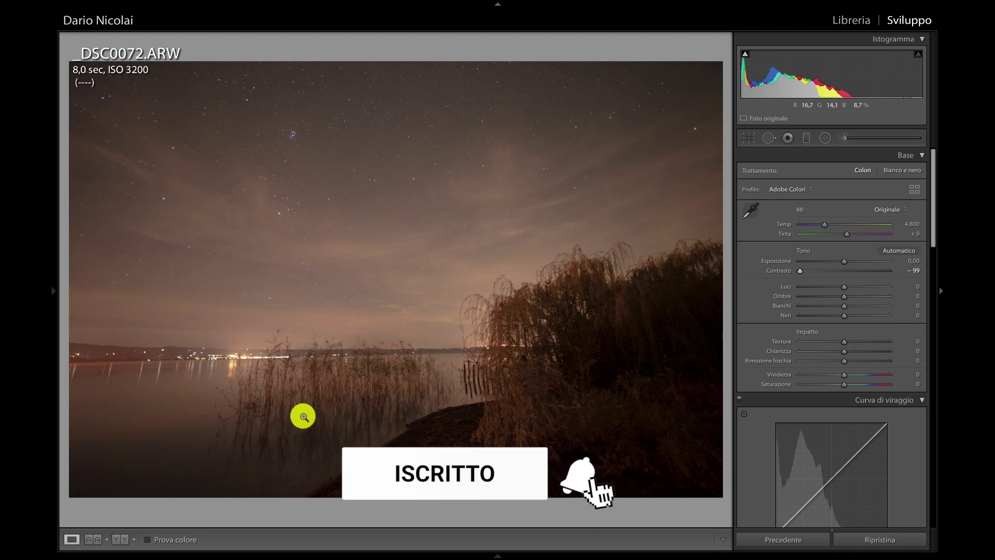
mouse_move(800, 269)
mouse_down()
mouse_move(836, 271)
mouse_move(803, 271)
mouse_up()
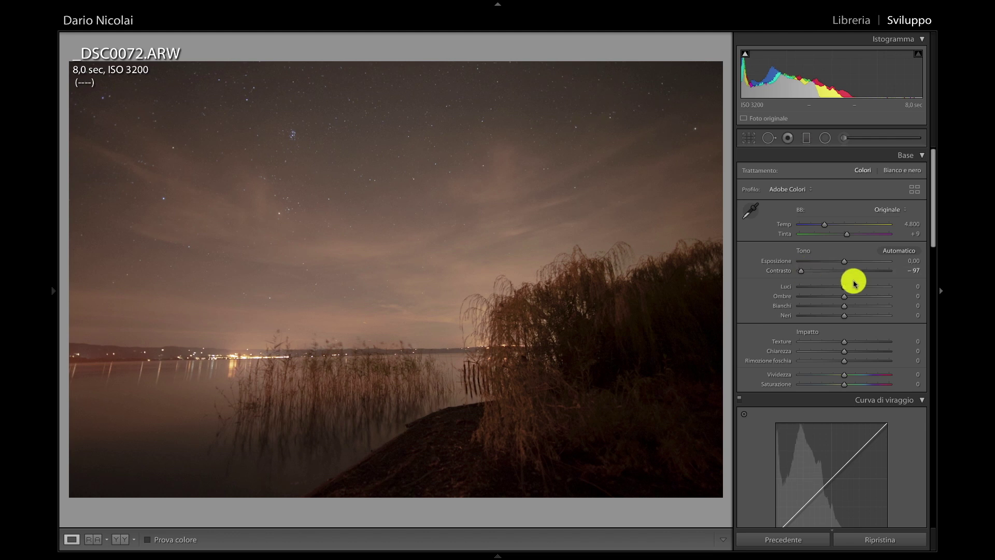
drag(842, 289, 801, 289)
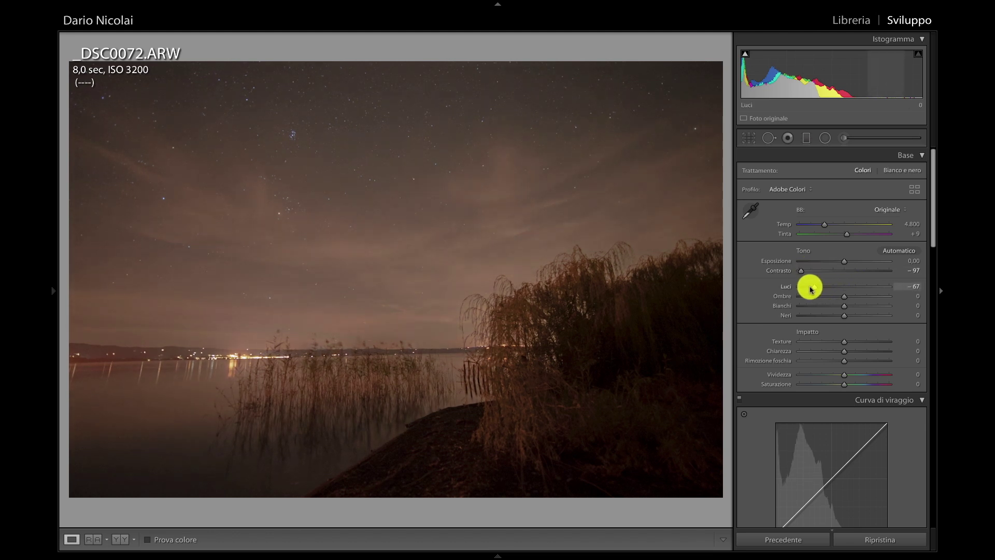
mouse_move(802, 289)
mouse_down()
mouse_move(844, 288)
mouse_move(819, 289)
mouse_up()
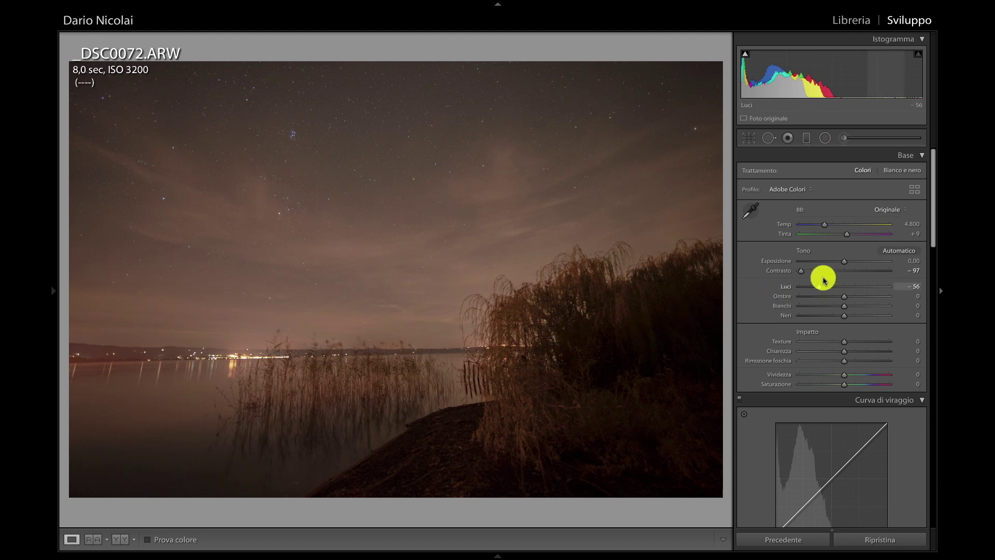
drag(826, 227, 813, 227)
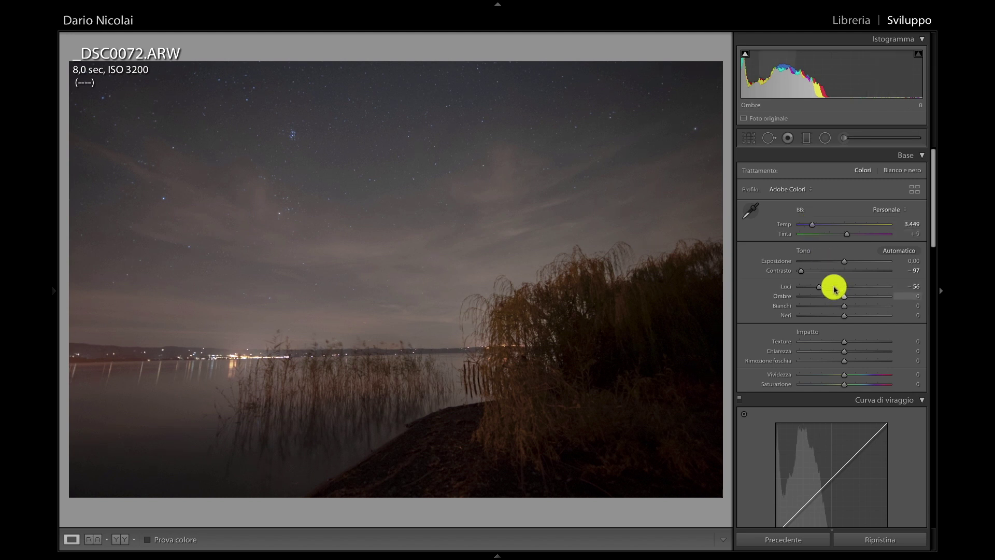
- Raise Whites to +61 and Blacks to +41 with clipping preview, and add Dehaze +10
key(alt)
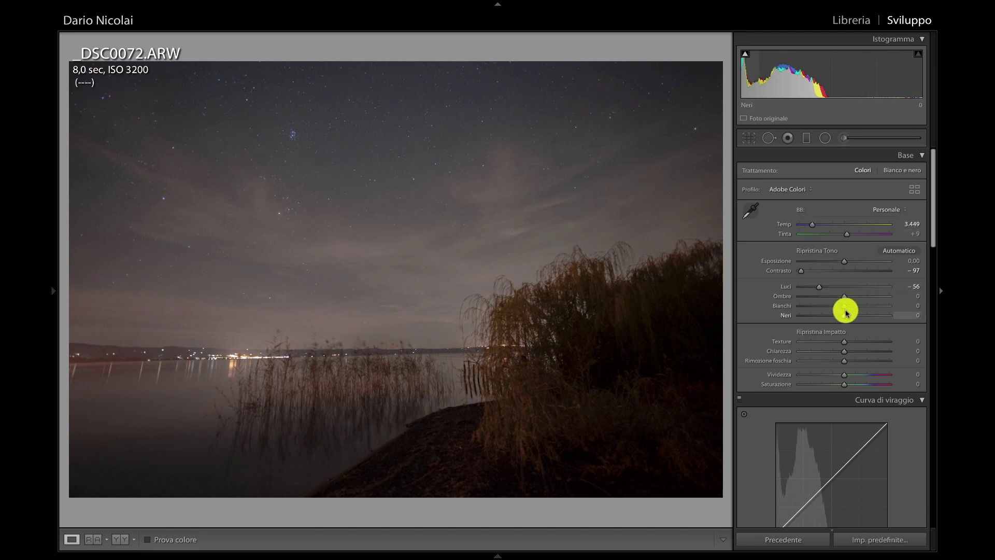
drag(845, 306, 874, 310)
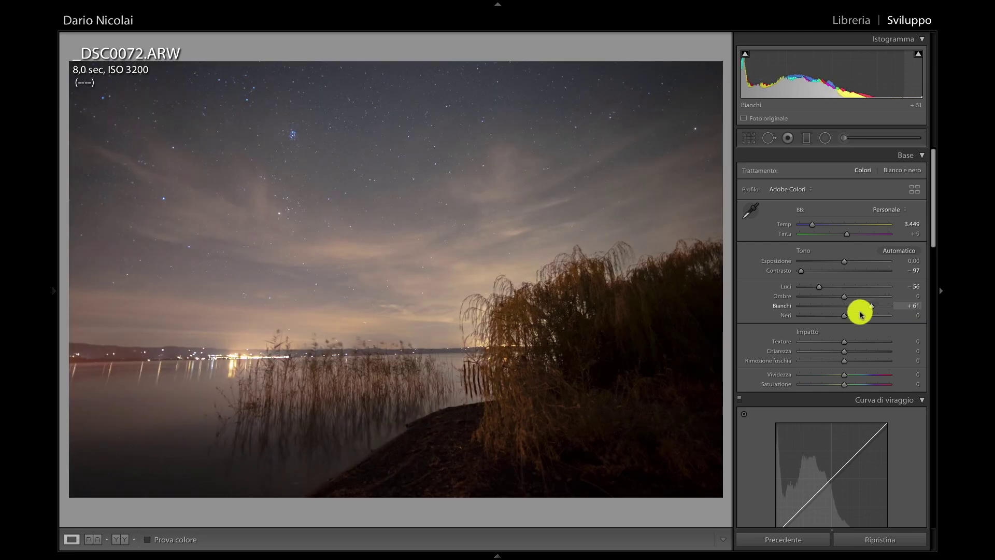
alt+click(845, 316)
mouse_move(844, 316)
mouse_down()
mouse_move(863, 321)
mouse_move(853, 357)
mouse_up()
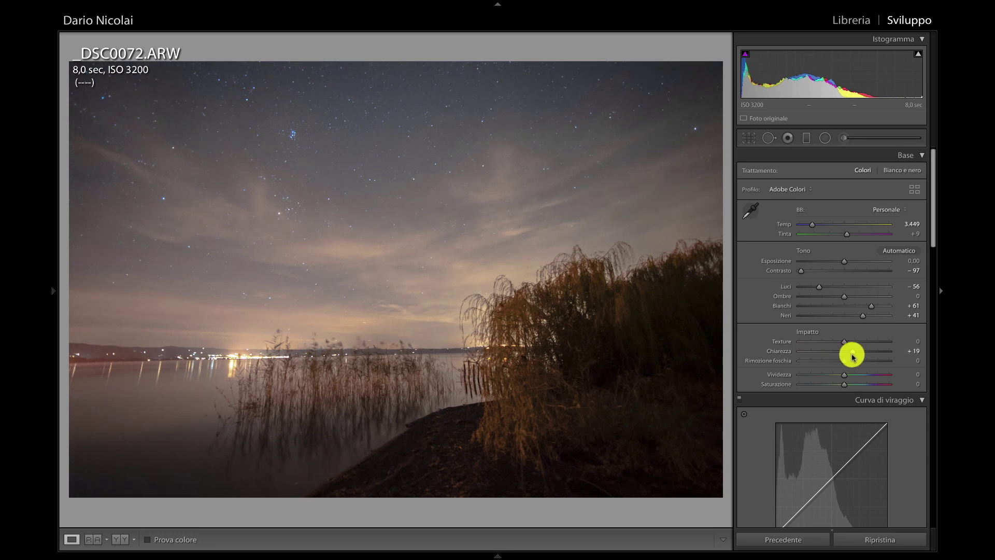
drag(845, 362, 853, 378)
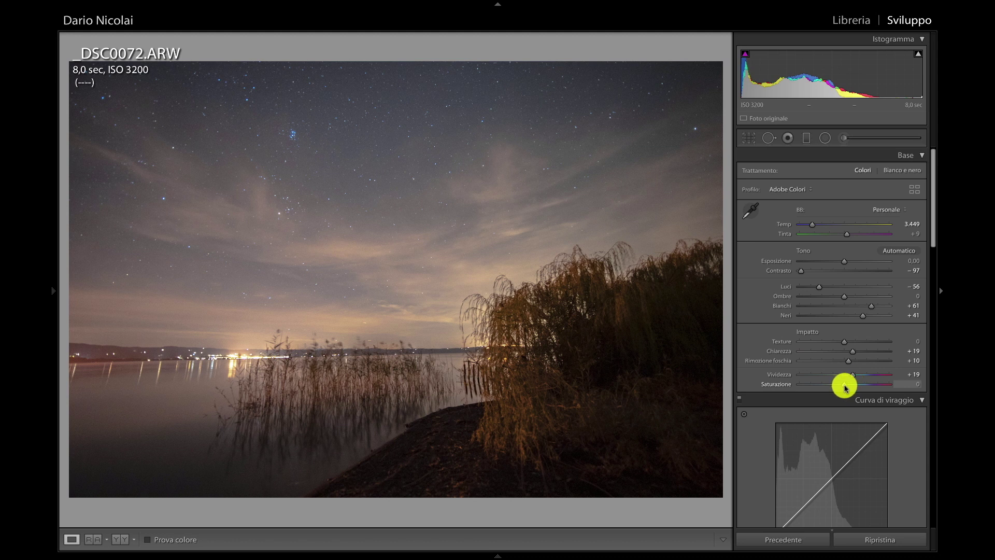
- Set Saturation +4 and tone curve Darks -9, Lights +10, and review the HSL Saturation values
drag(844, 387, 846, 386)
scroll(846, 387, down, 5)
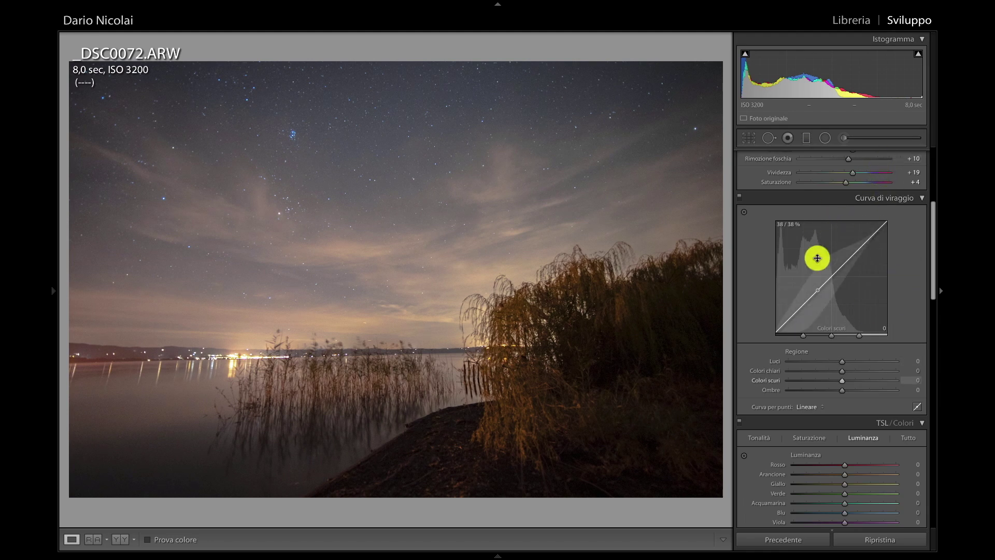
drag(812, 292, 809, 300)
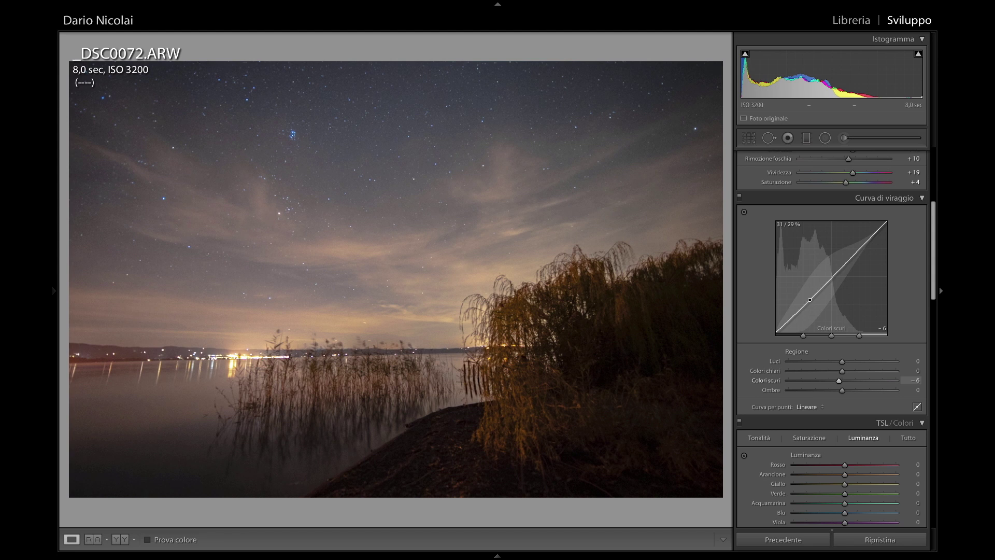
drag(851, 268, 845, 260)
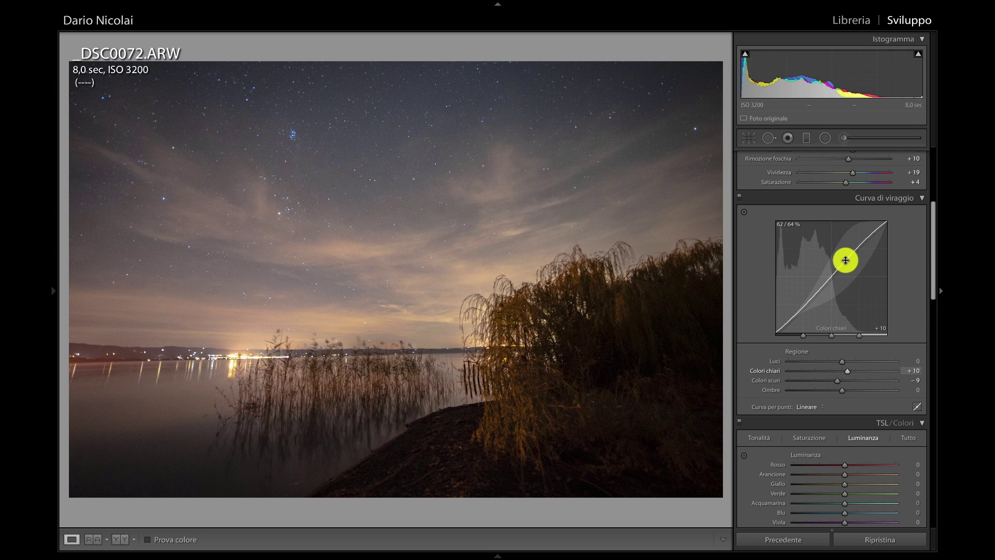
scroll(846, 260, down, 5)
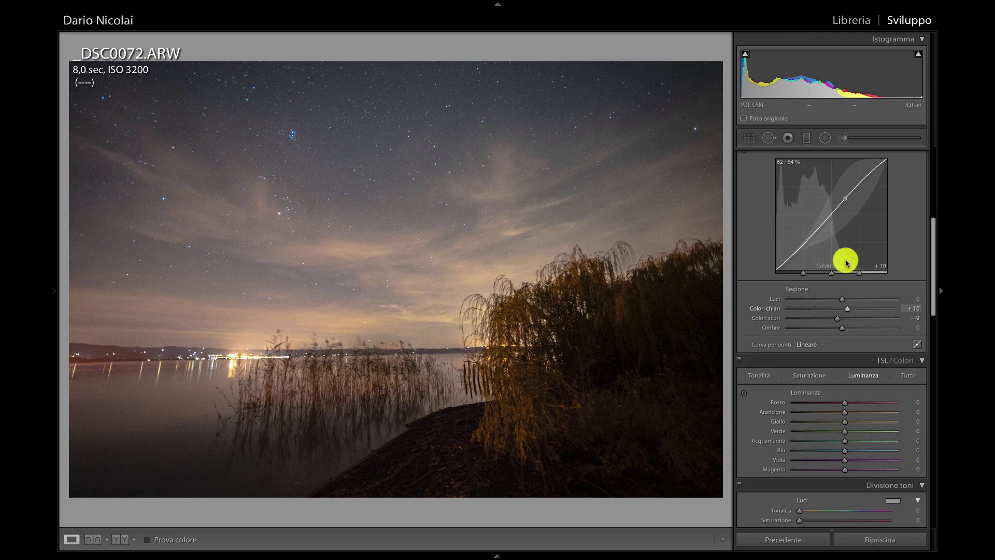
click(812, 271)
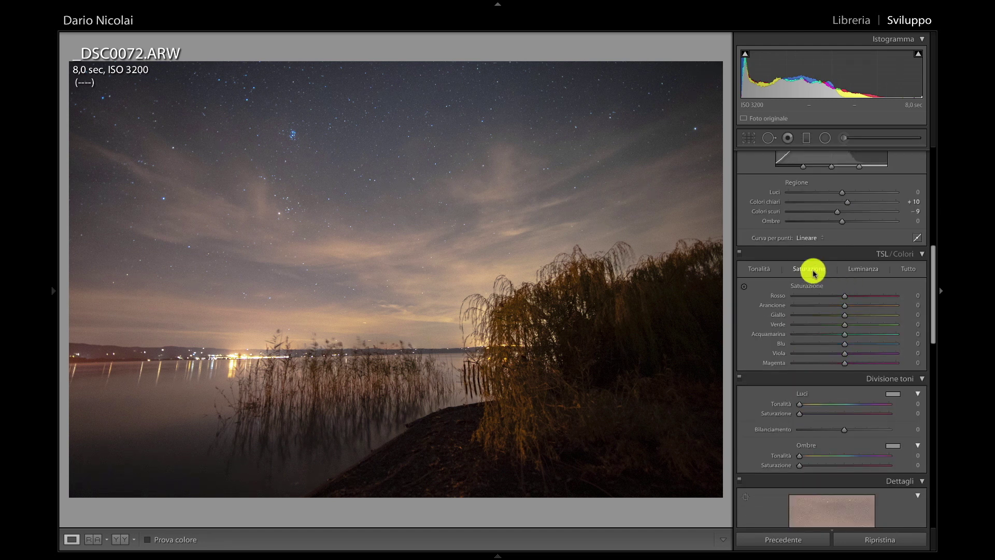
- In HSL Luminance, lift Blue to +95 and Aqua to +38
click(858, 269)
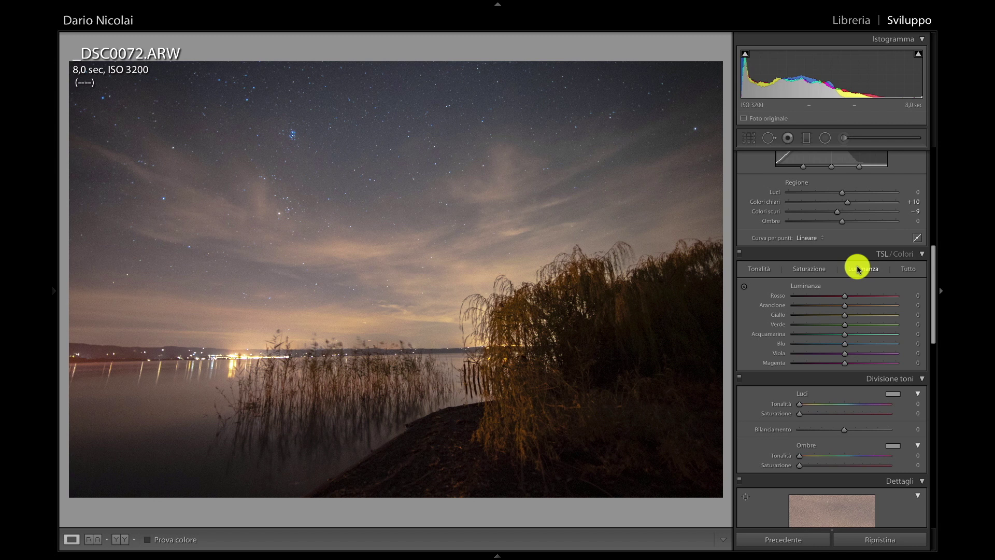
drag(847, 344, 848, 344)
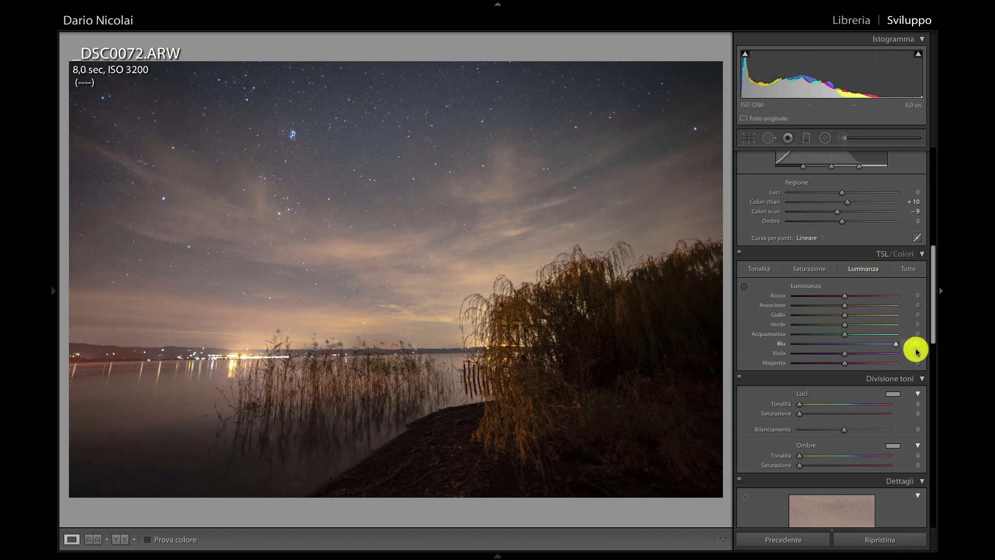
mouse_move(845, 344)
mouse_down()
mouse_move(896, 340)
mouse_move(818, 337)
mouse_move(894, 344)
mouse_move(835, 345)
mouse_move(891, 344)
mouse_move(869, 350)
mouse_up()
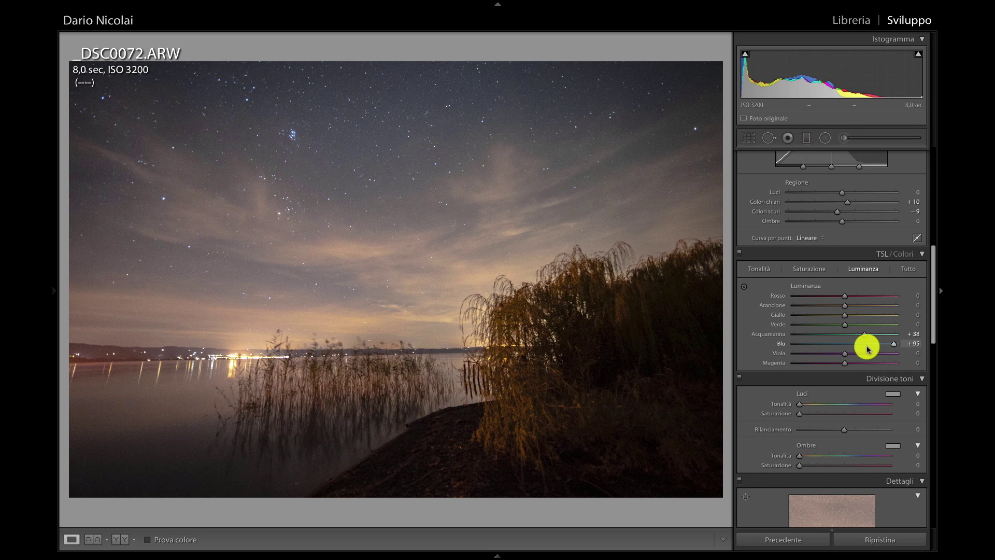
- Set sharpening to Amount 94, Radius 0.6, Detail 13 and Masking 79 in the Detail panel
scroll(867, 345, down, 3)
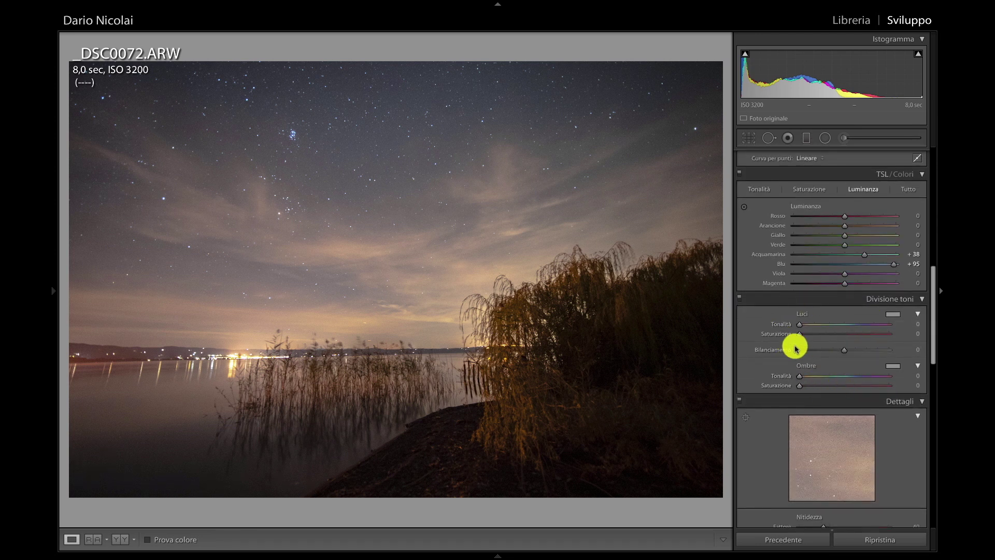
scroll(795, 347, down, 7)
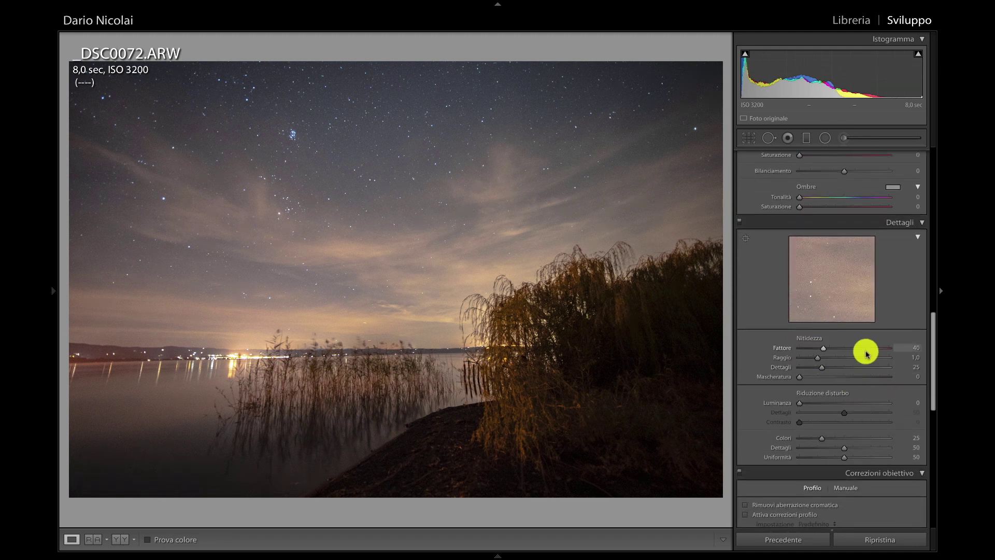
drag(867, 354, 804, 361)
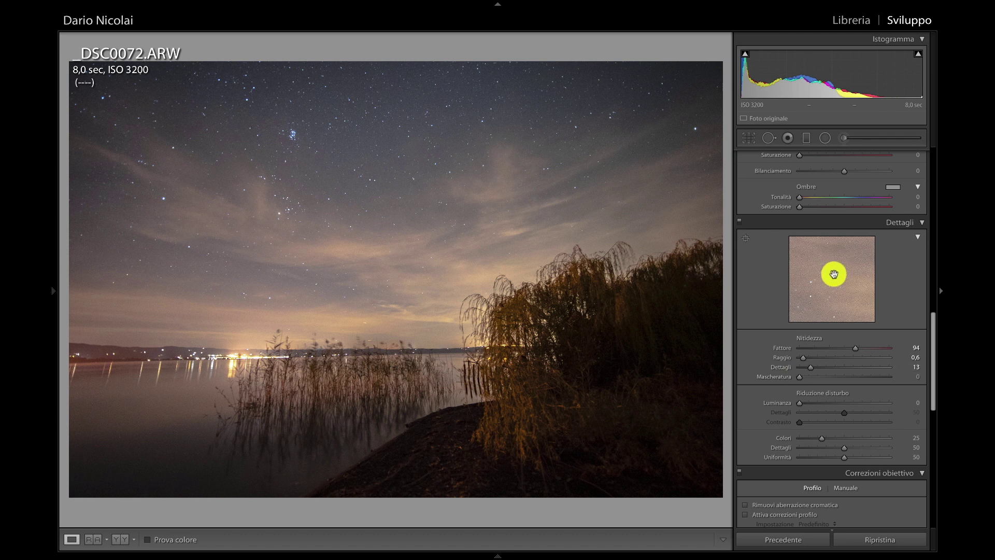
mouse_move(856, 347)
mouse_down()
mouse_move(812, 351)
mouse_move(889, 350)
mouse_move(840, 349)
mouse_move(858, 351)
mouse_up()
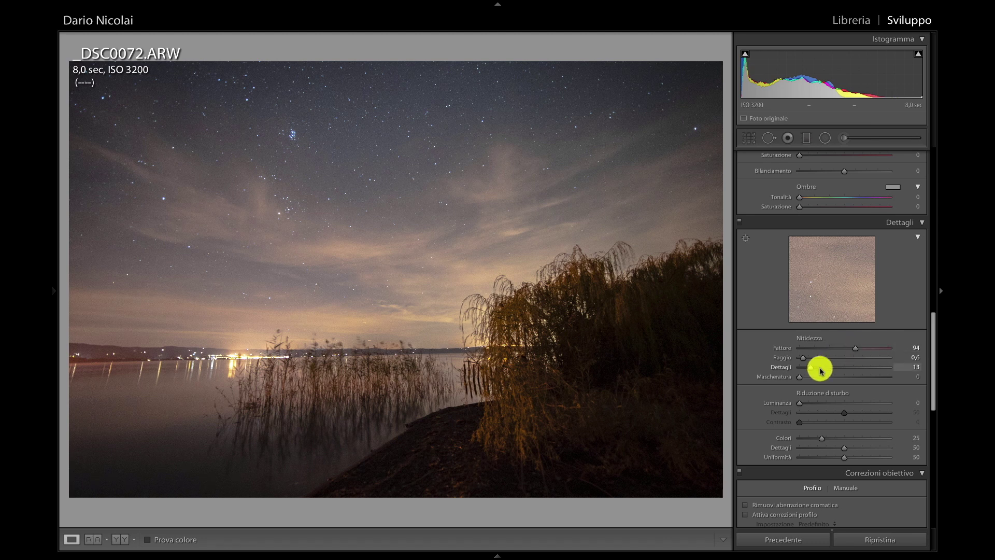
alt+click(800, 377)
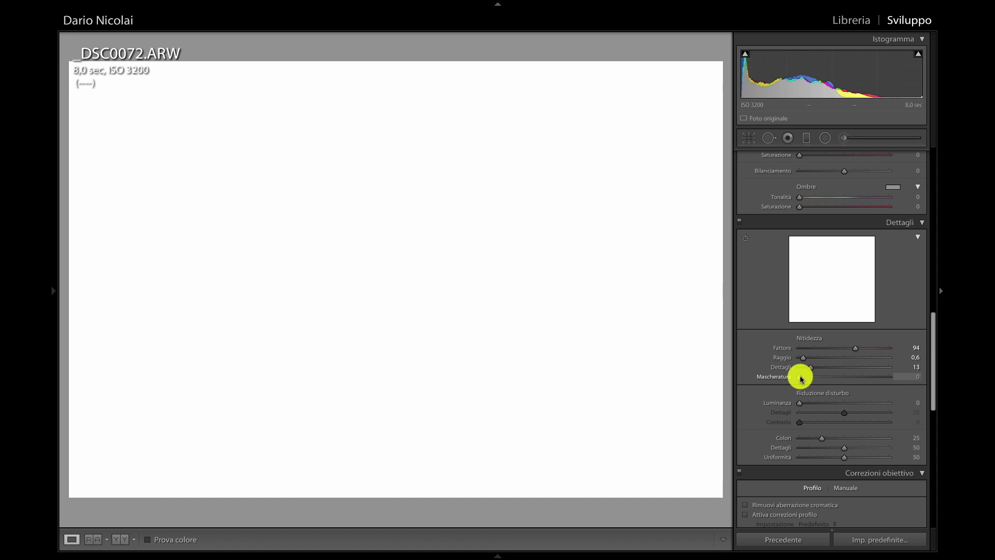
drag(801, 379, 873, 389)
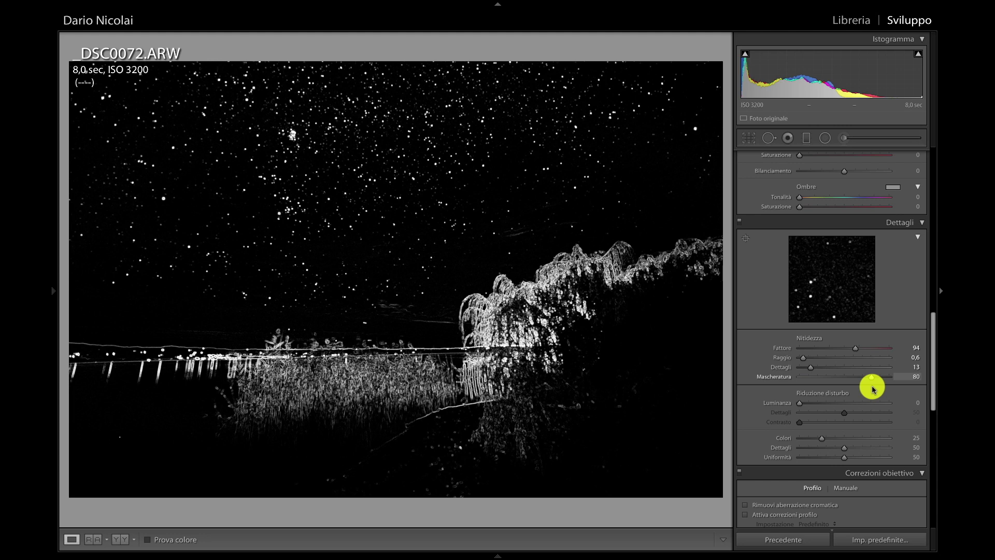
drag(872, 388, 871, 388)
scroll(851, 358, down, 3)
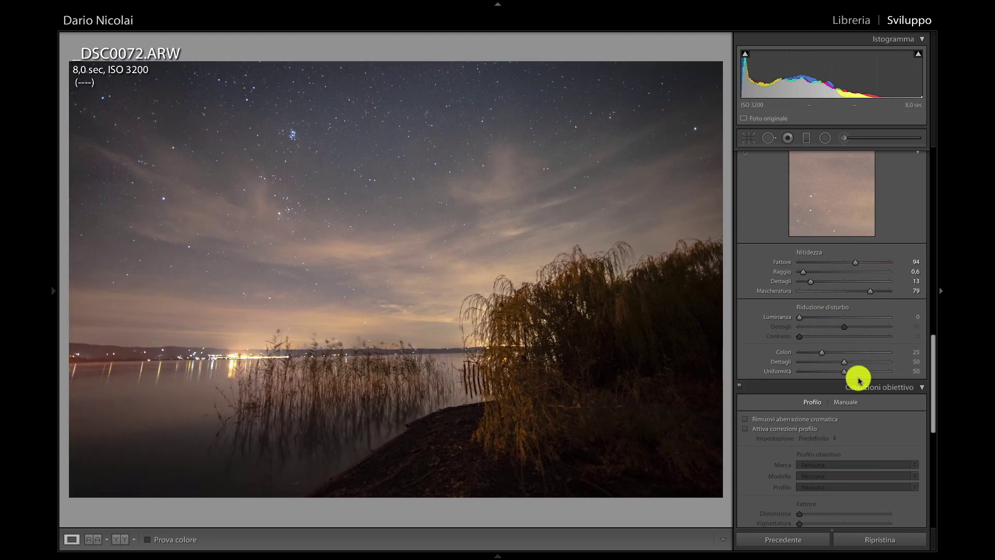
- Turn on Remove Chromatic Aberration, and leave lens profile corrections off after finding no matching brand
scroll(858, 380, down, 3)
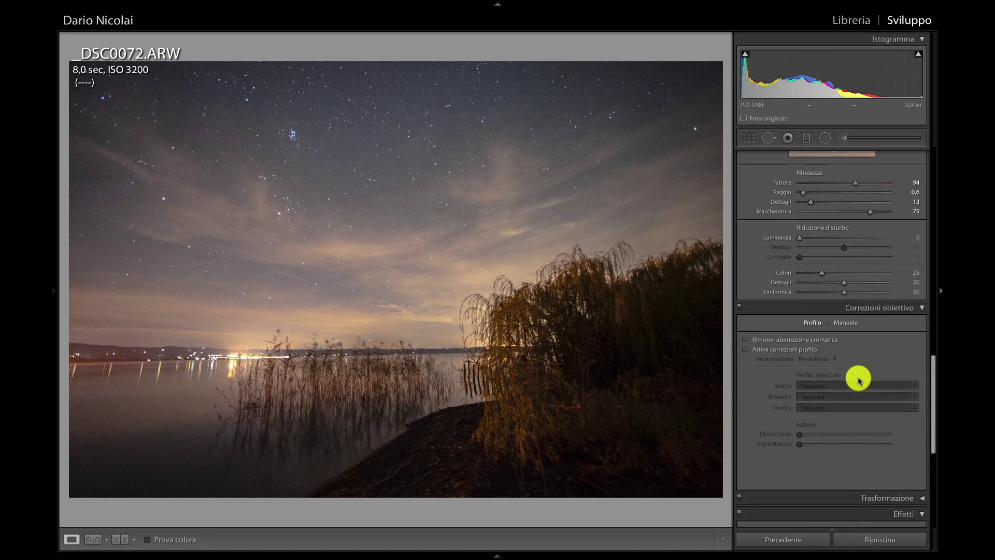
click(746, 334)
click(745, 343)
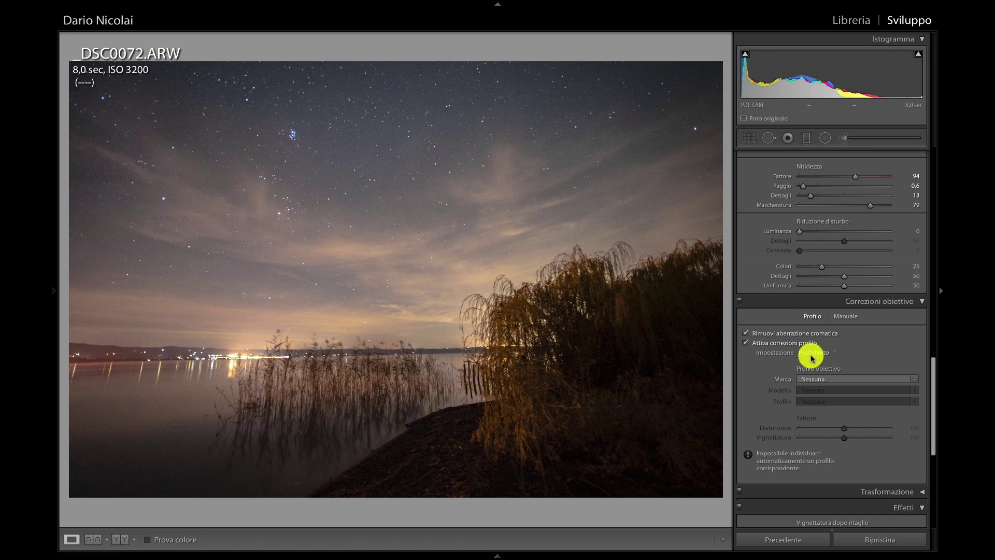
click(825, 378)
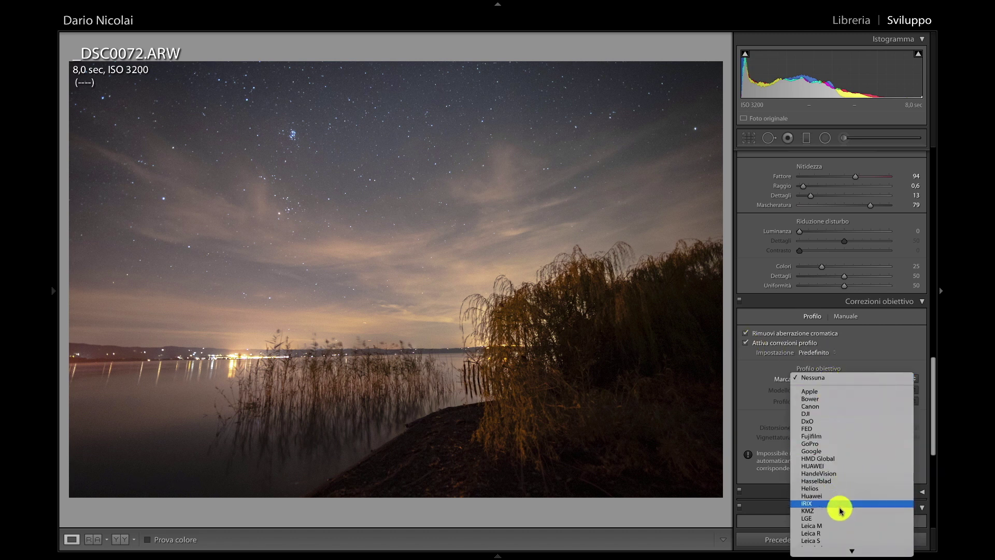
click(746, 345)
click(746, 344)
scroll(745, 344, down, 1)
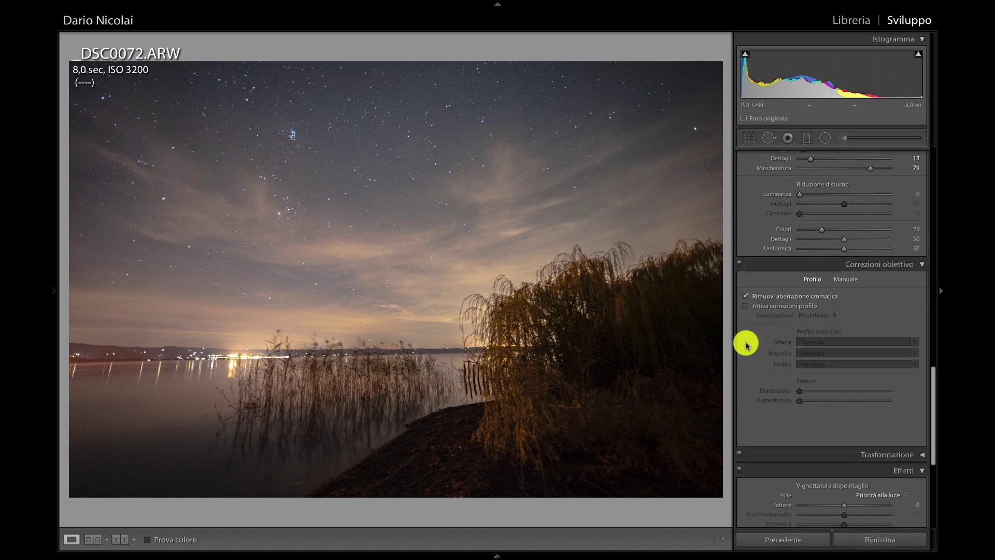
scroll(745, 344, down, 5)
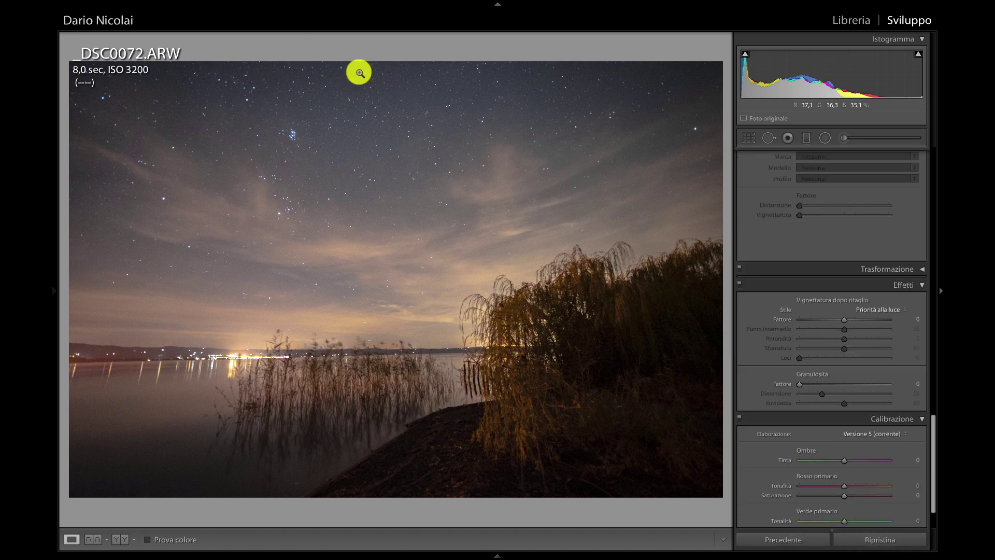
- In Calibration, set primary hues to Blue −23, Red −11 and Green −20
scroll(917, 366, down, 2)
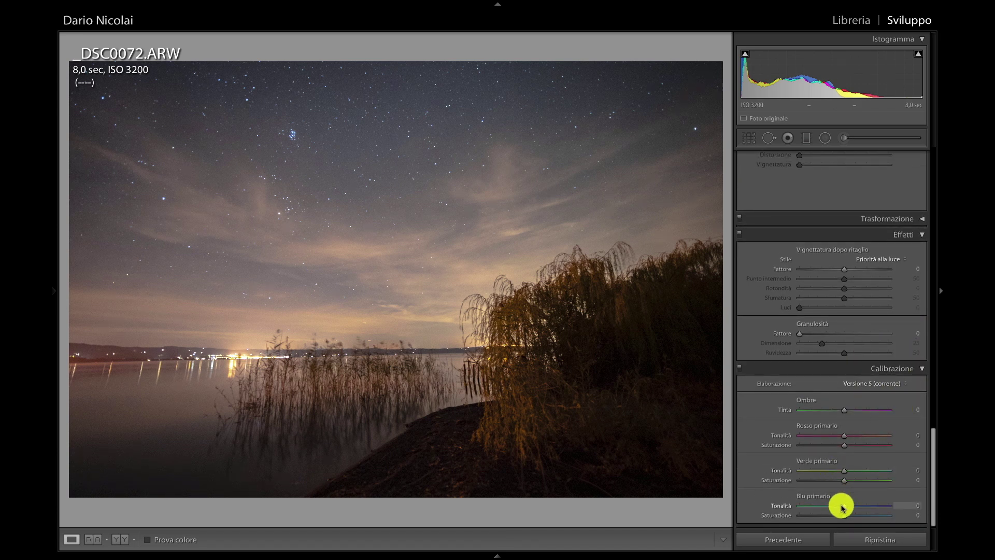
drag(842, 507, 834, 507)
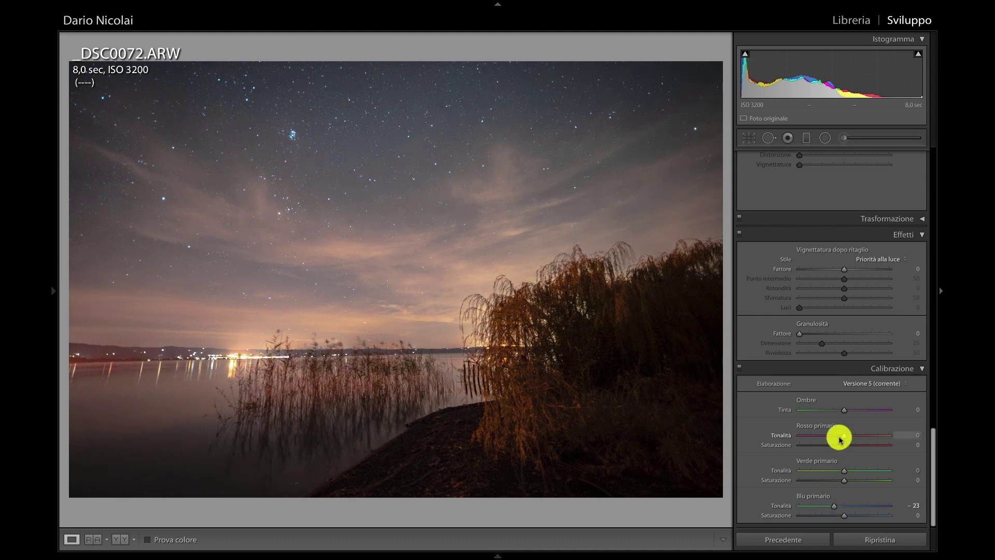
drag(843, 439, 839, 436)
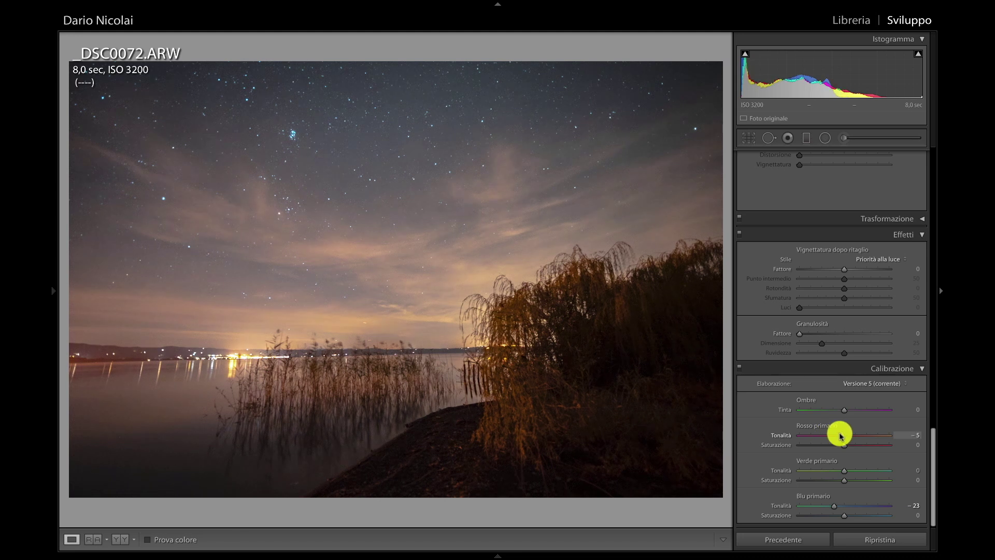
drag(845, 470, 836, 475)
- Rotate the photo to a 1.13° angle in Crop & Straighten to level the horizon
scroll(836, 473, up, 5)
scroll(834, 472, up, 5)
scroll(835, 472, up, 5)
scroll(835, 467, up, 5)
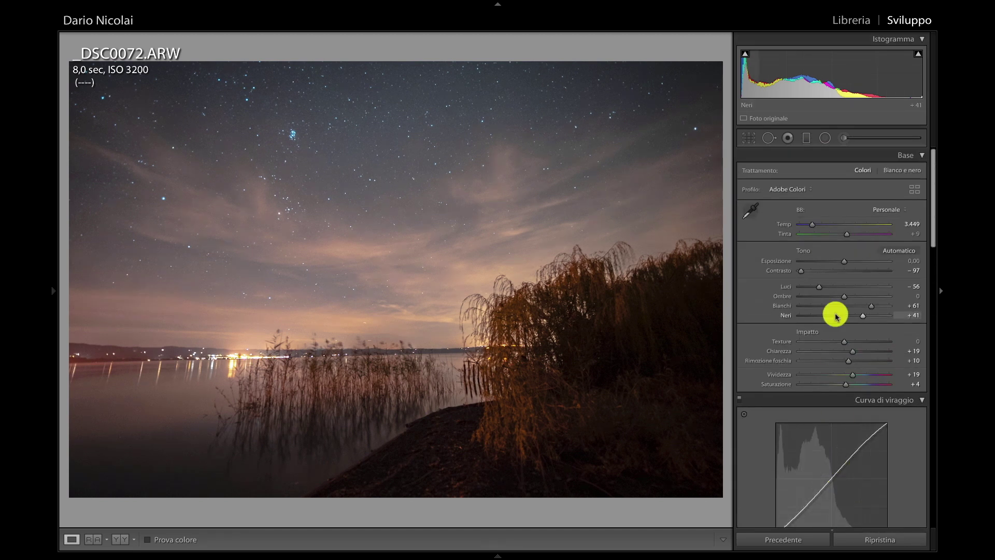
click(749, 137)
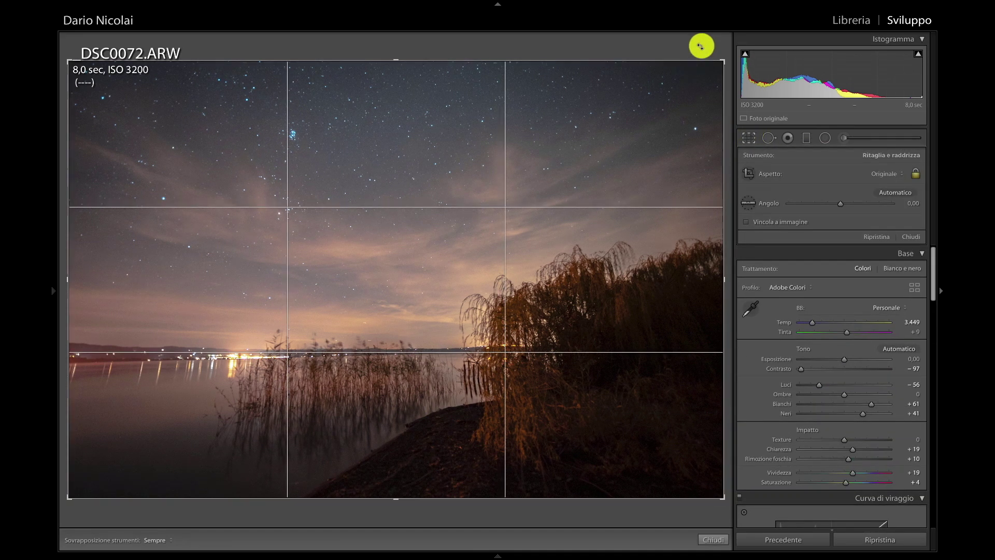
drag(700, 47, 711, 52)
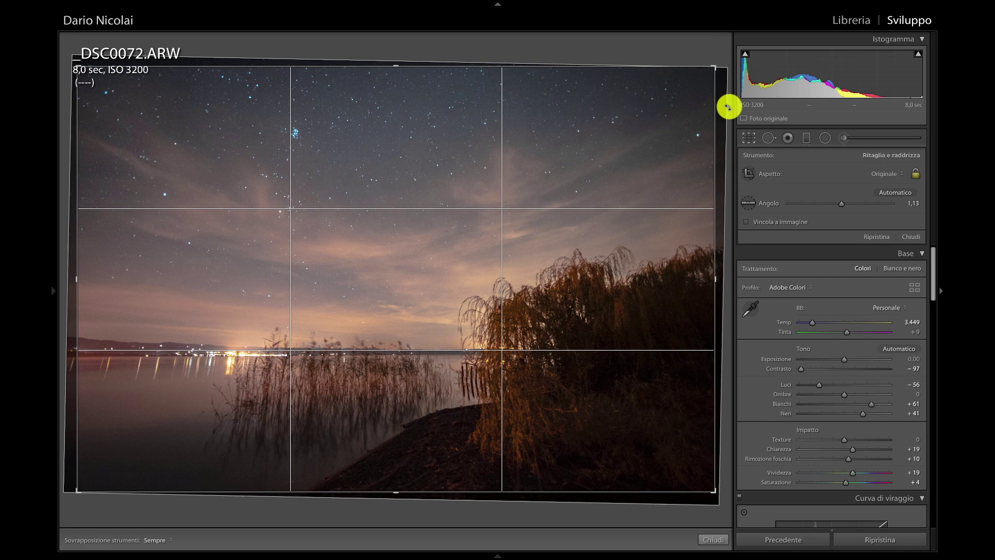
click(749, 137)
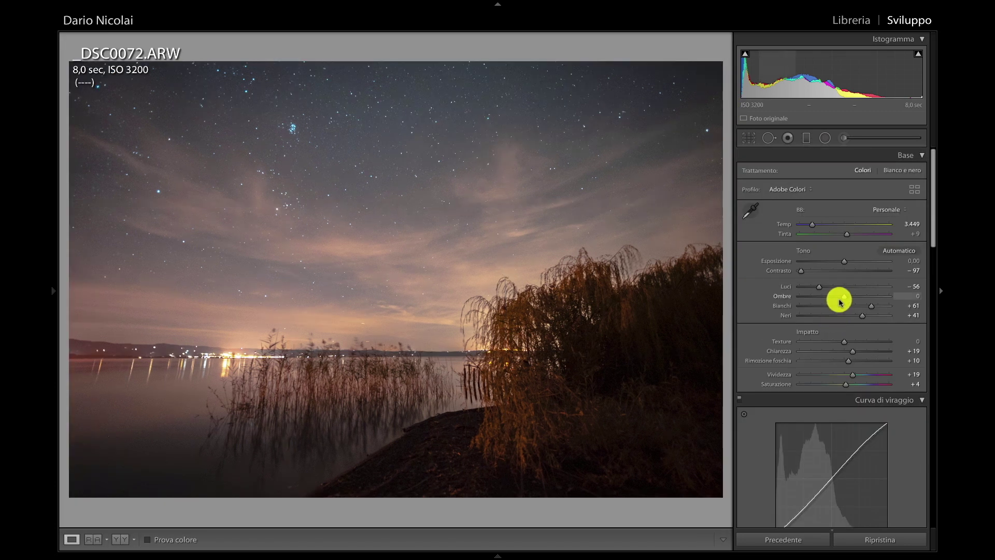
- Lift Shadows to +42 and zoom in briefly to check the willow and shoreline
drag(842, 297, 864, 299)
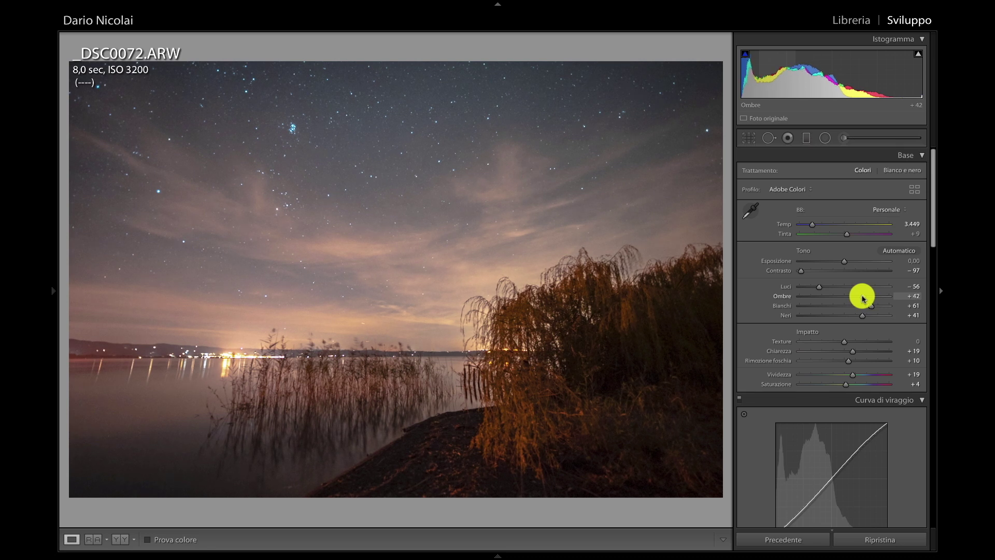
click(510, 413)
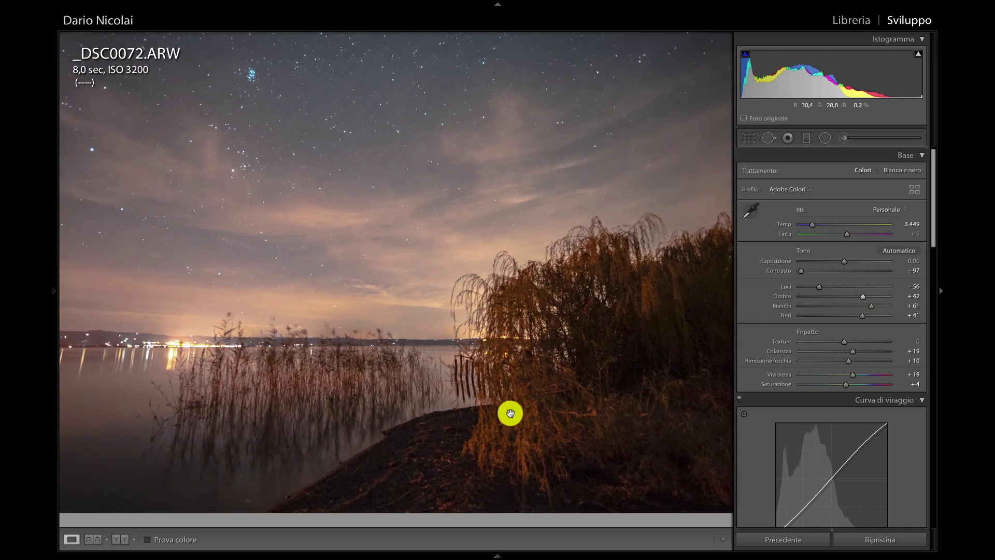
click(510, 413)
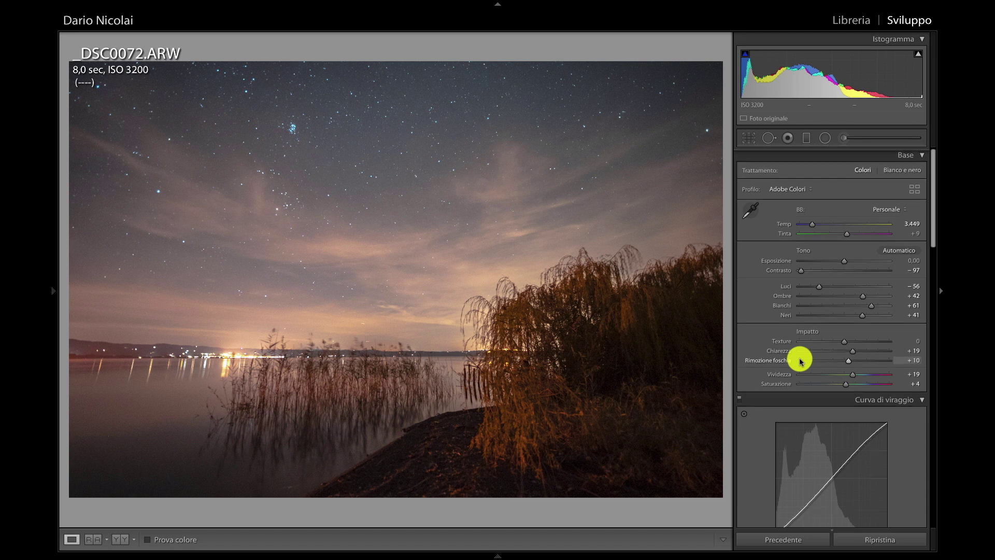
scroll(801, 361, down, 10)
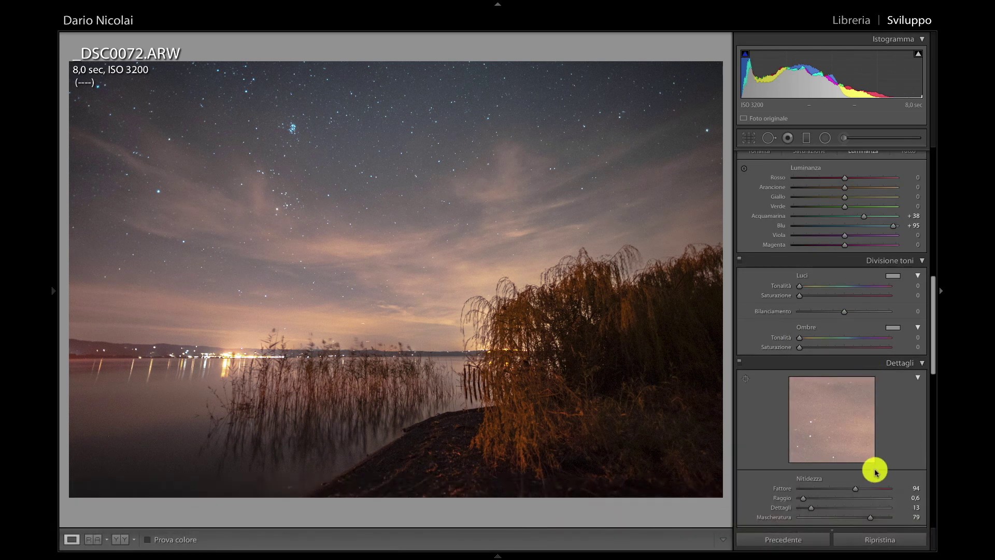
- Compare the lakeside shot with its unedited original via Reset, restore the edits, and set Whites to +67
click(864, 540)
key(ctrl+z)
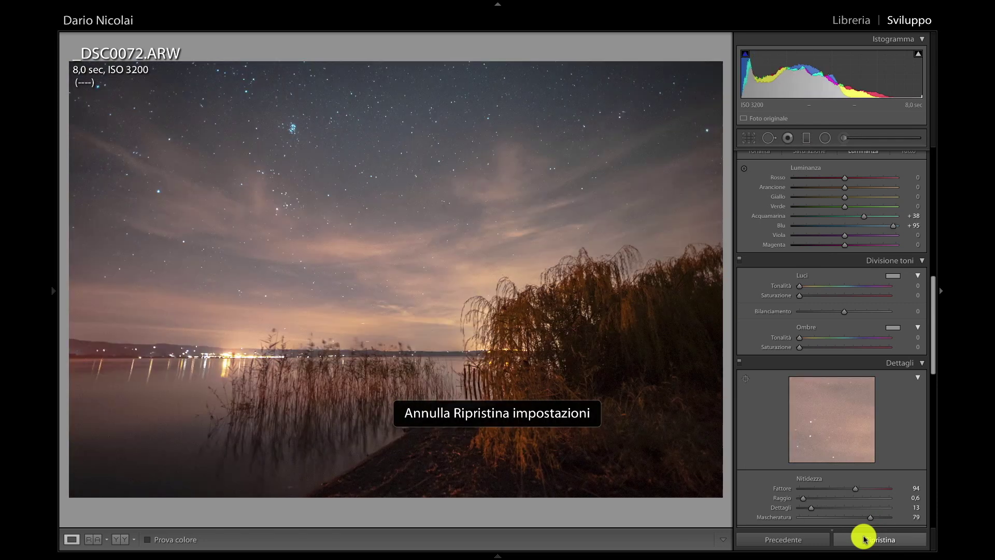
click(864, 539)
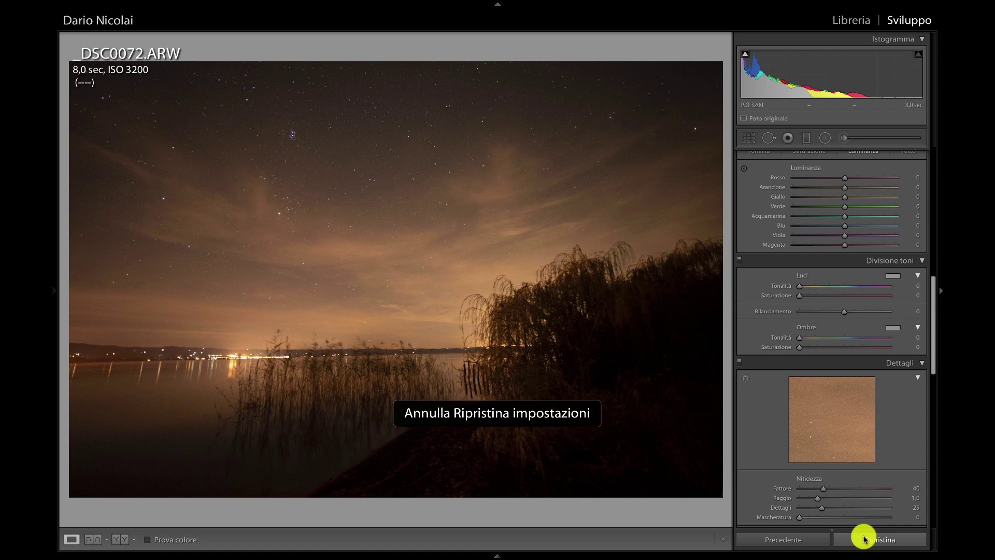
scroll(838, 371, up, 10)
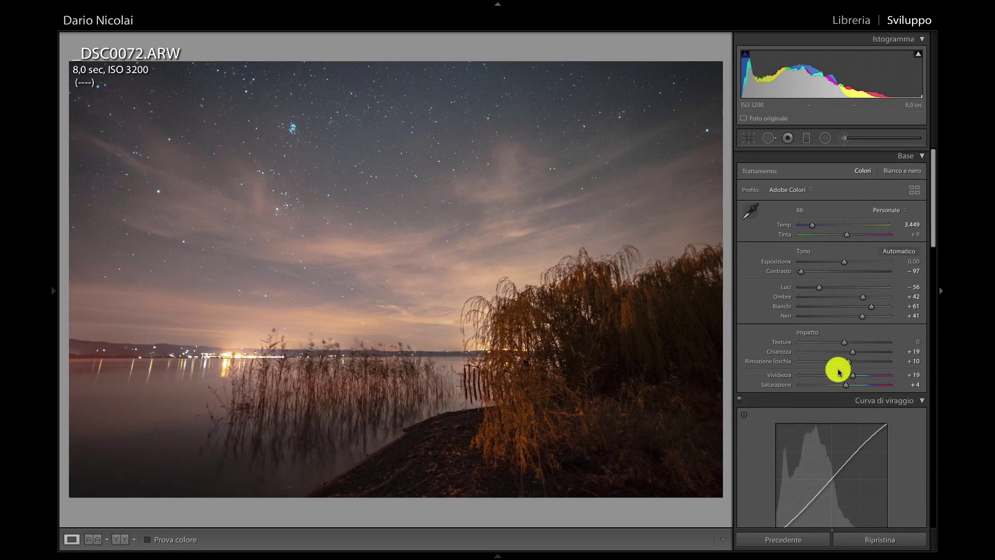
drag(871, 306, 876, 309)
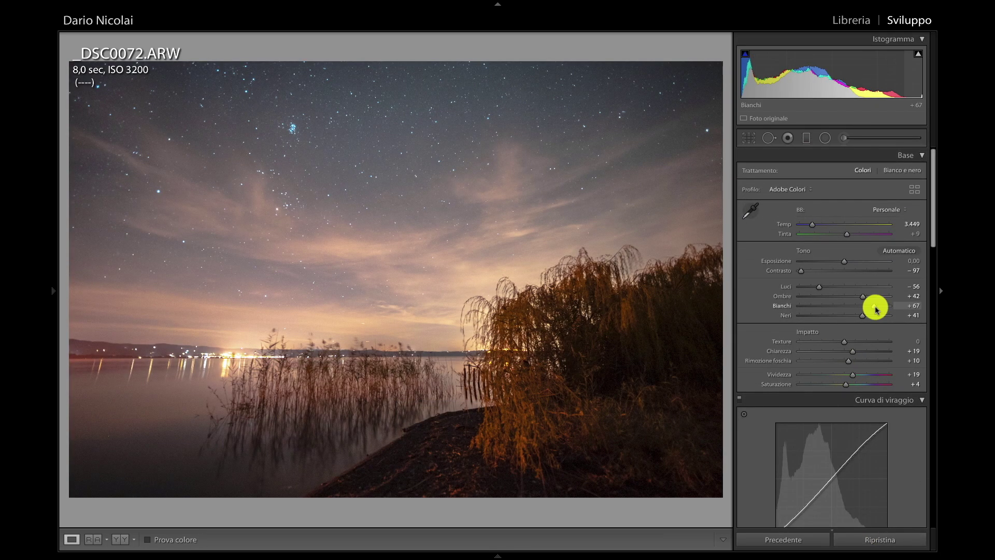